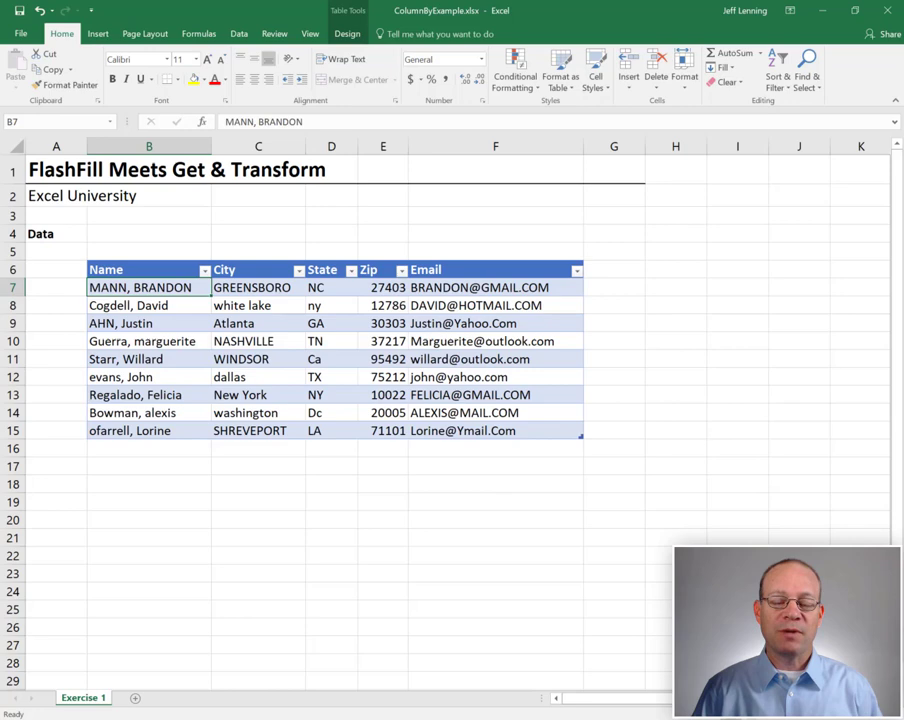
- Review the table's Name, City, State, Zip and Email data, ending on the first name in B7
left_click(250, 288)
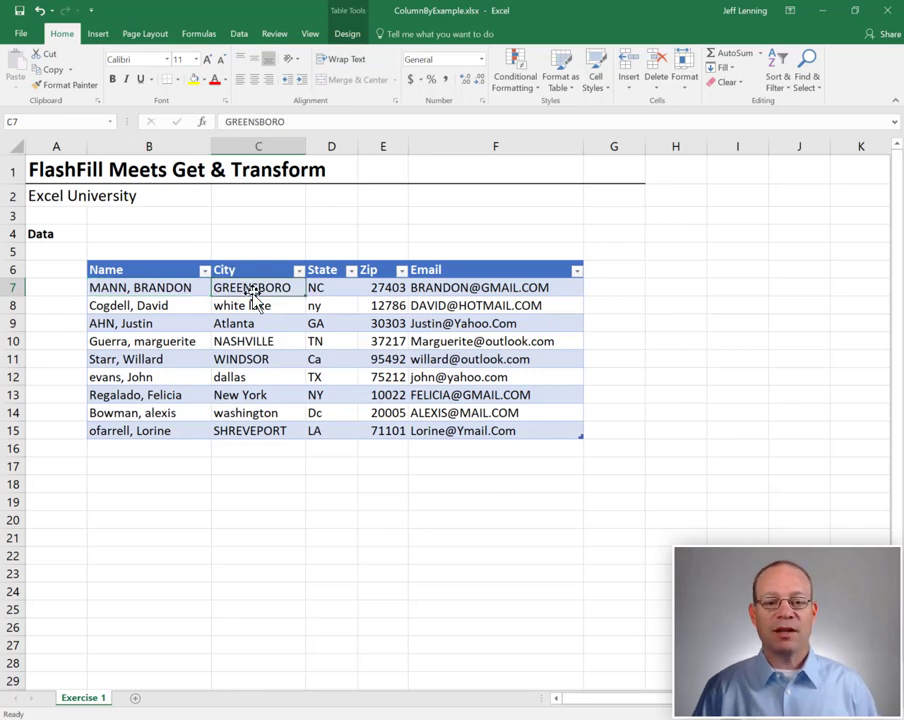
left_click_drag(174, 284, 516, 424)
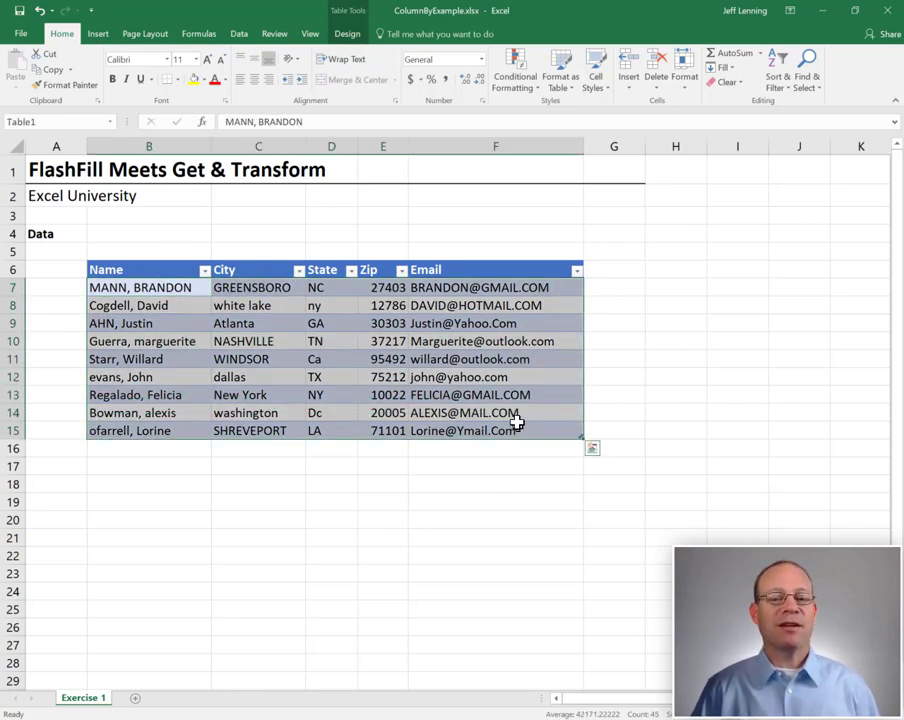
left_click(162, 287)
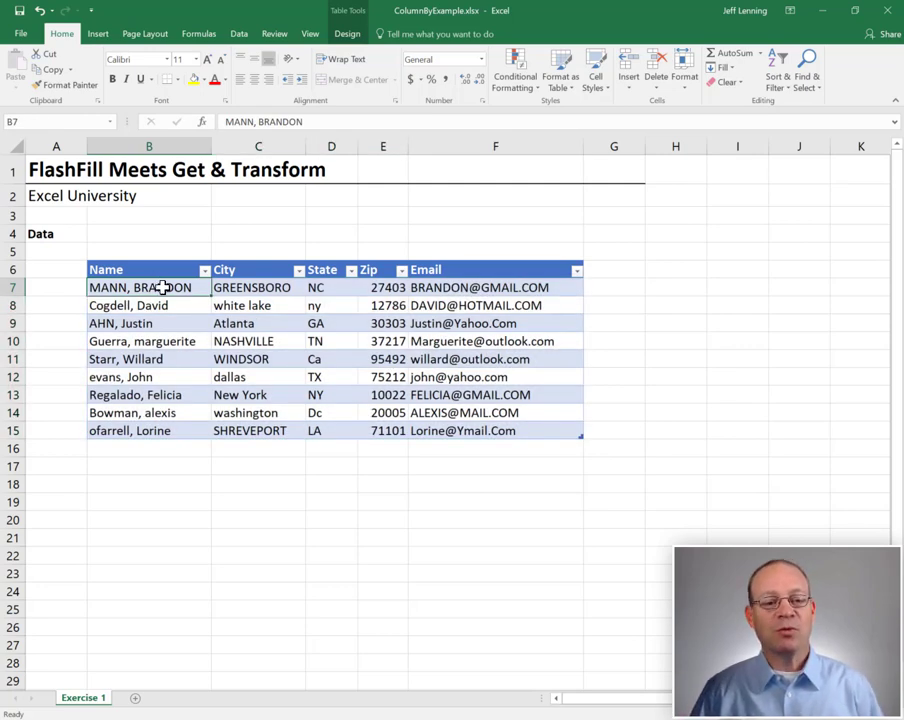
left_click_drag(163, 287, 465, 423)
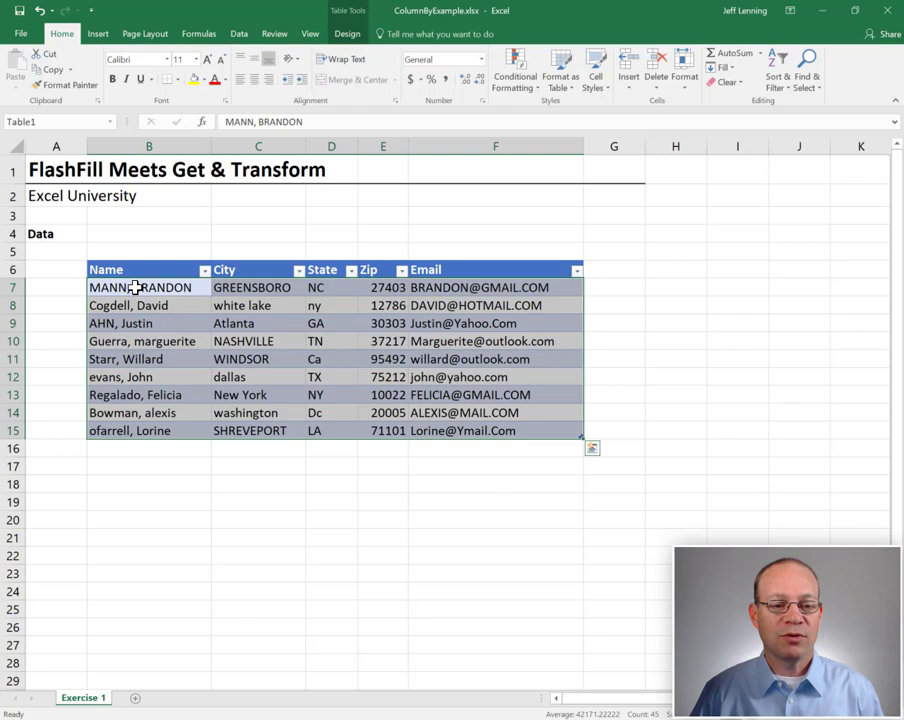
left_click_drag(132, 285, 145, 424)
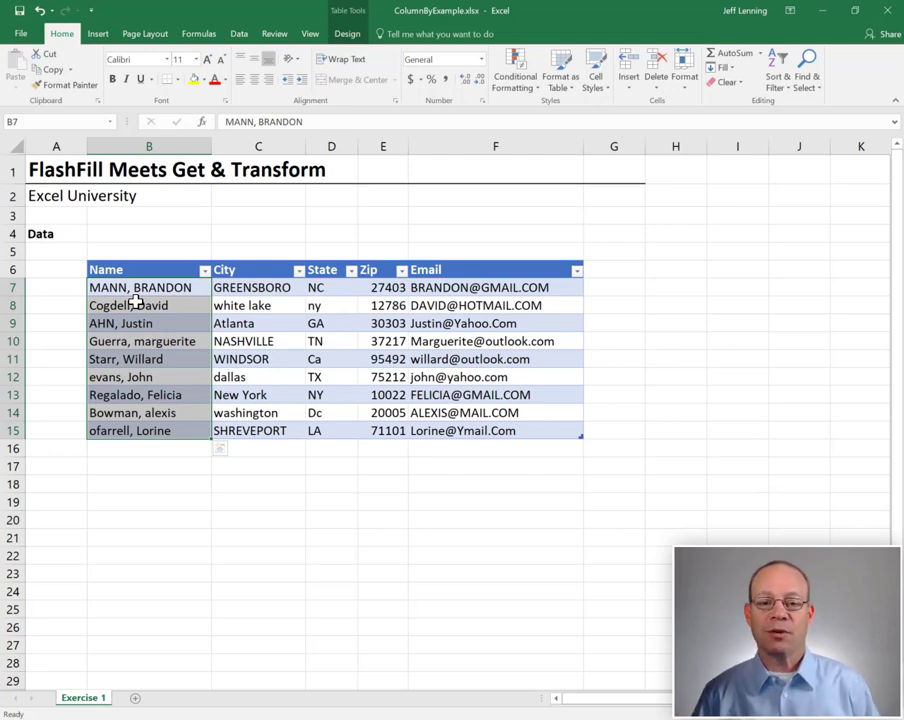
left_click_drag(238, 289, 386, 431)
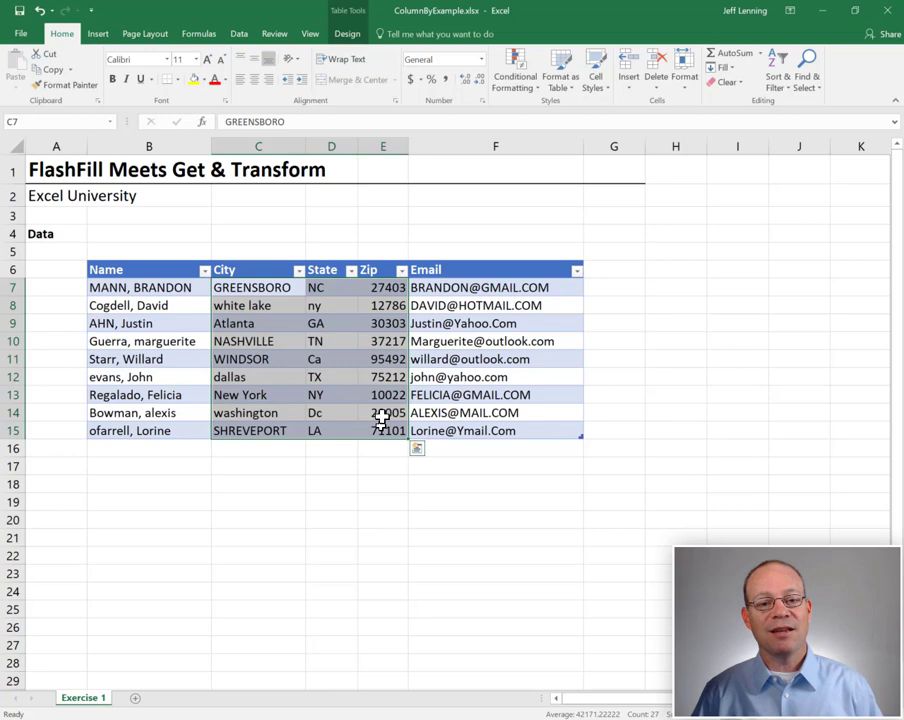
left_click_drag(464, 287, 474, 424)
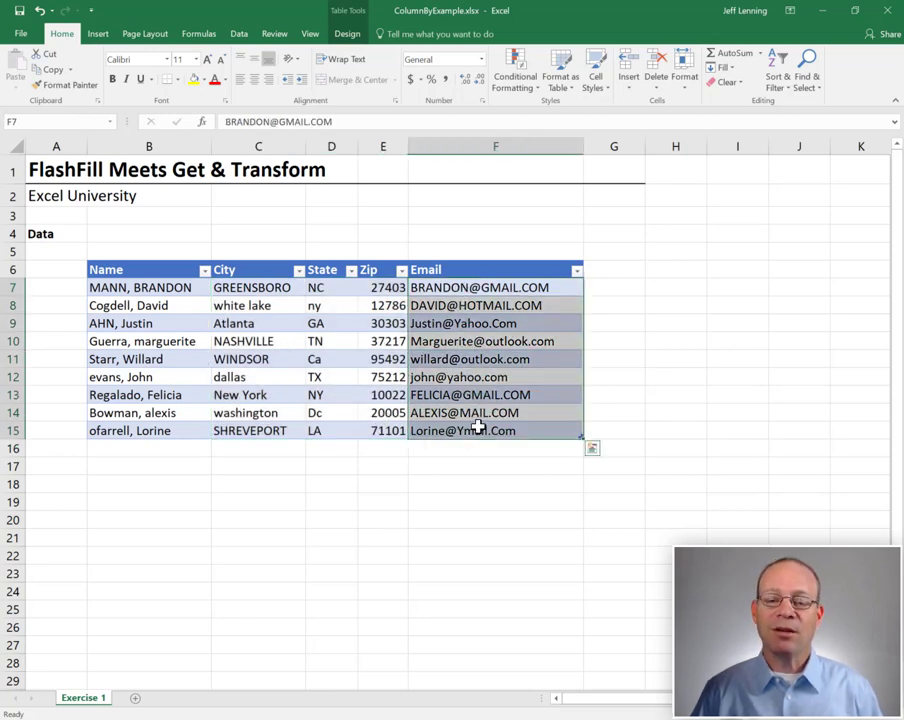
left_click(285, 289)
key("Left")
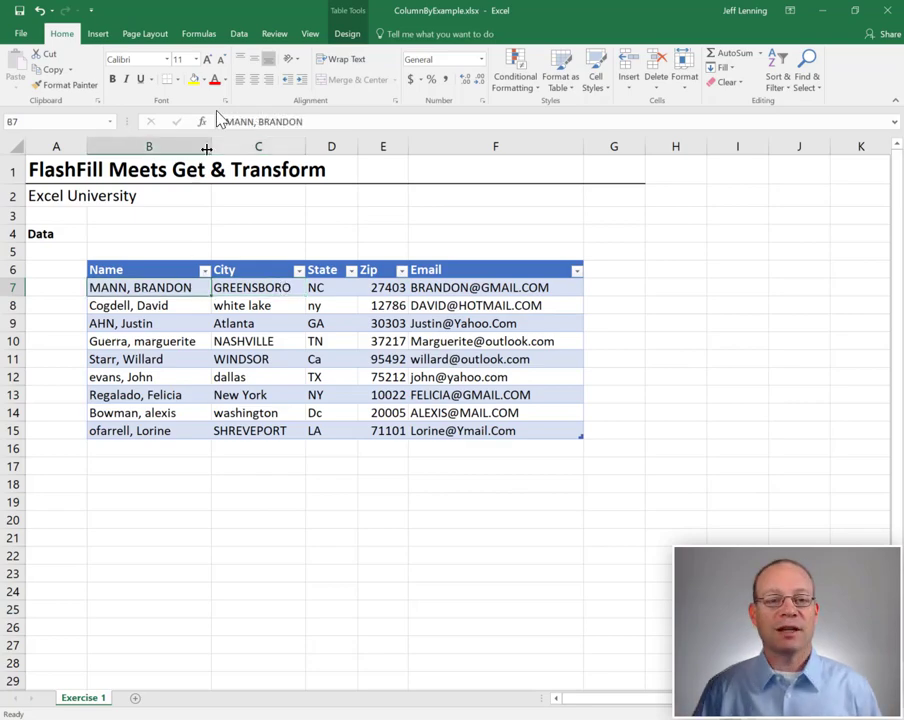
- Load the table into Power Query as Table1 and start a Column From Examples from the selection
left_click(239, 35)
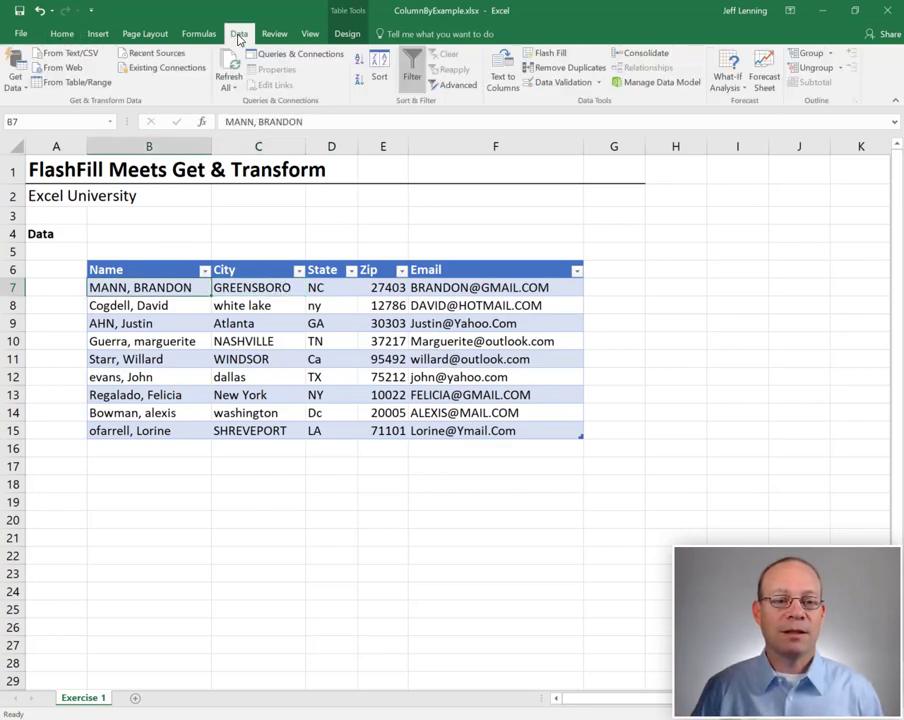
left_click(76, 82)
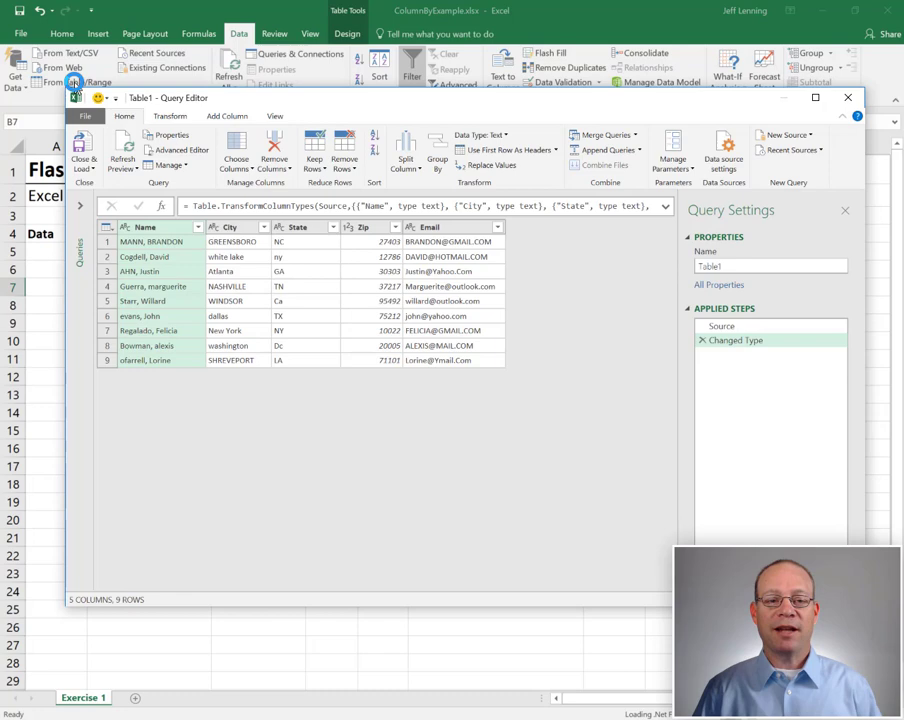
left_click(228, 117)
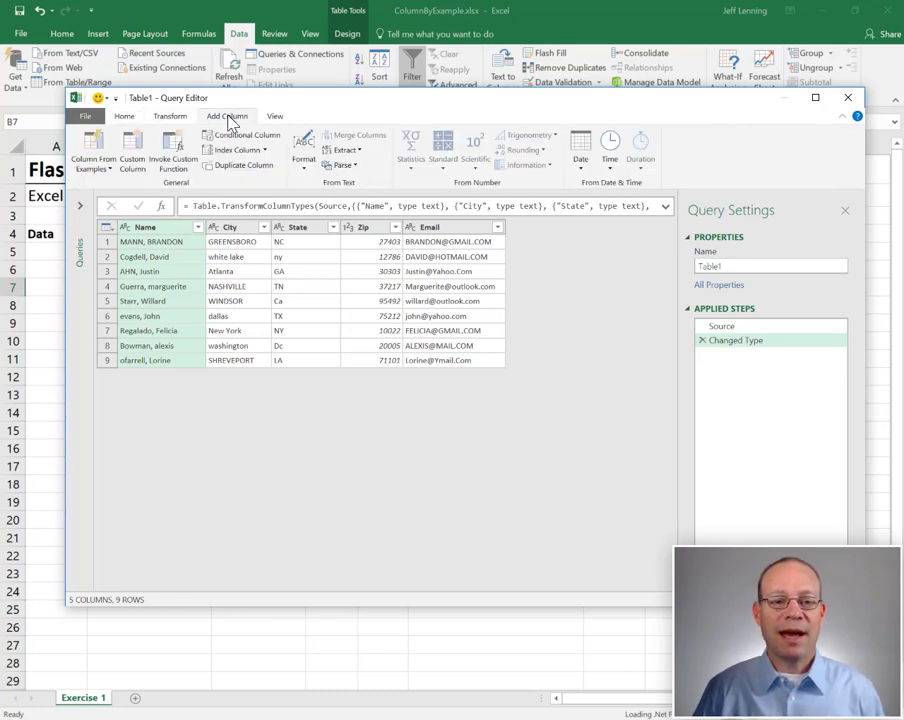
left_click(102, 170)
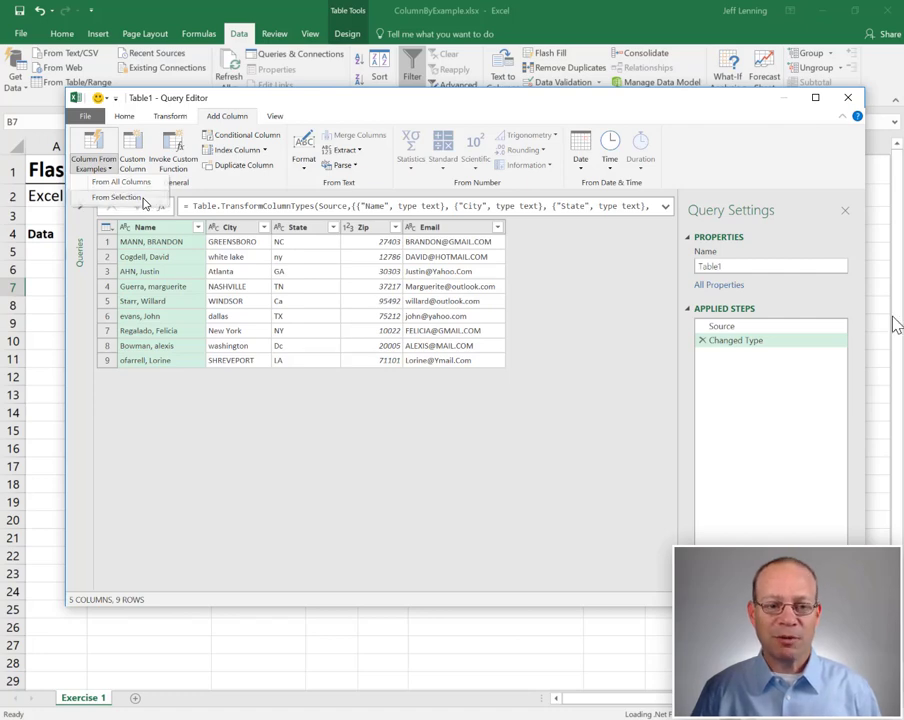
left_click(141, 197)
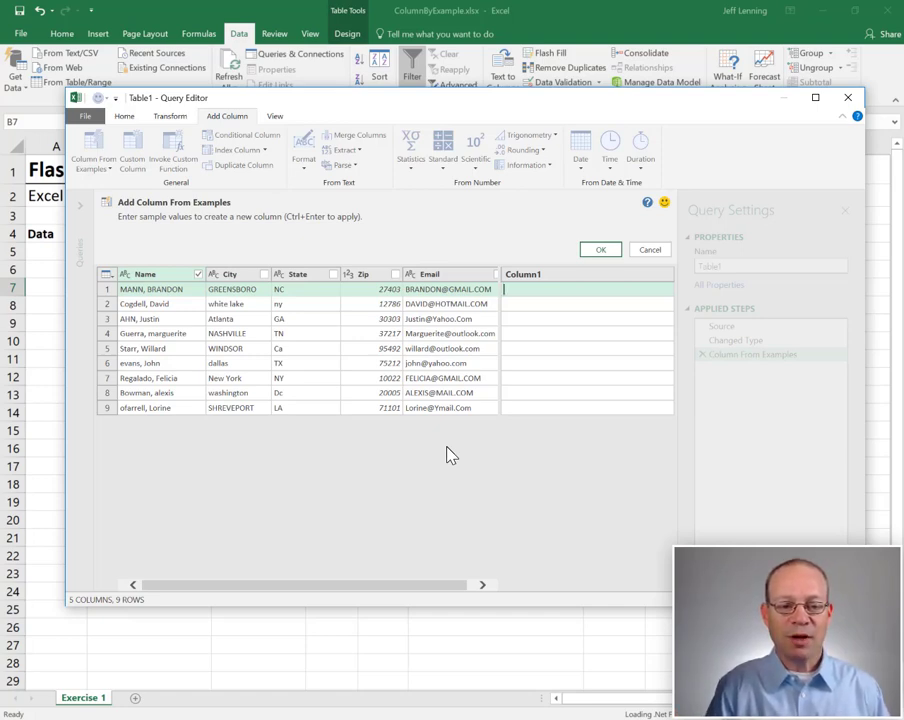
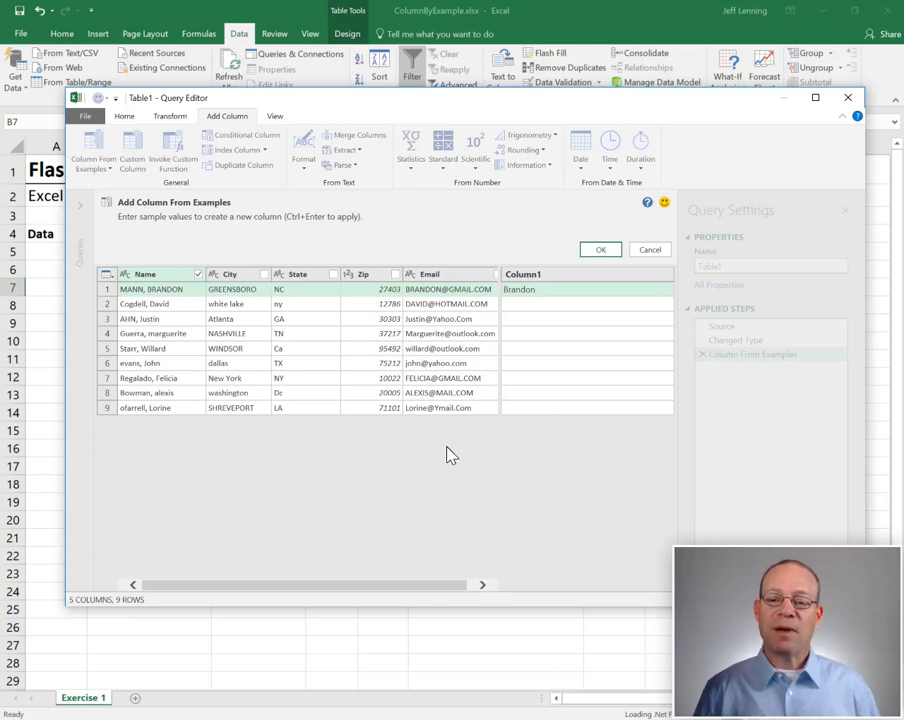
key("Return")
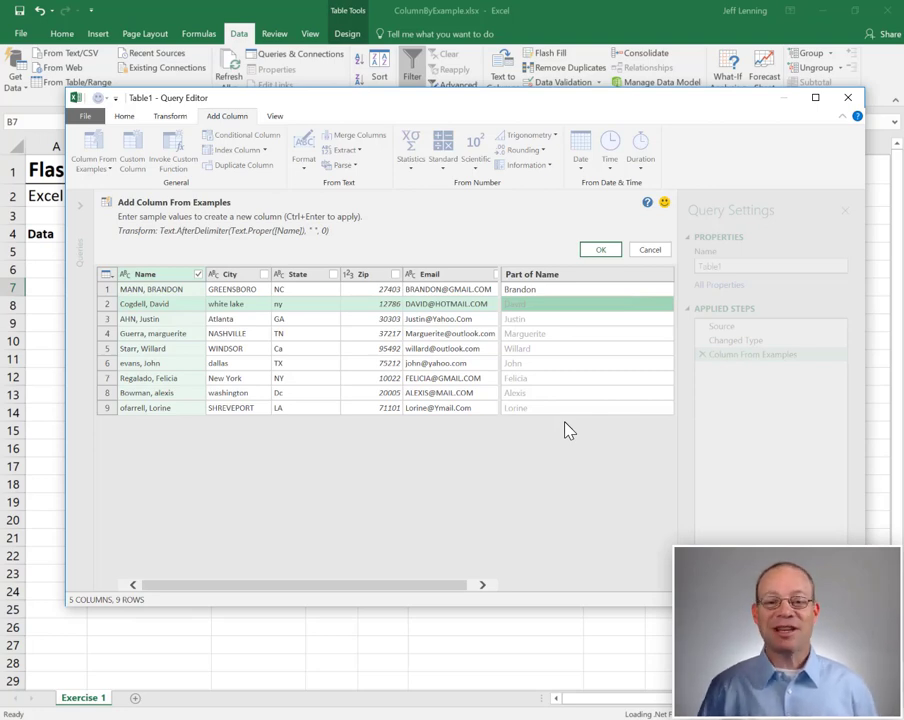
left_click(603, 250)
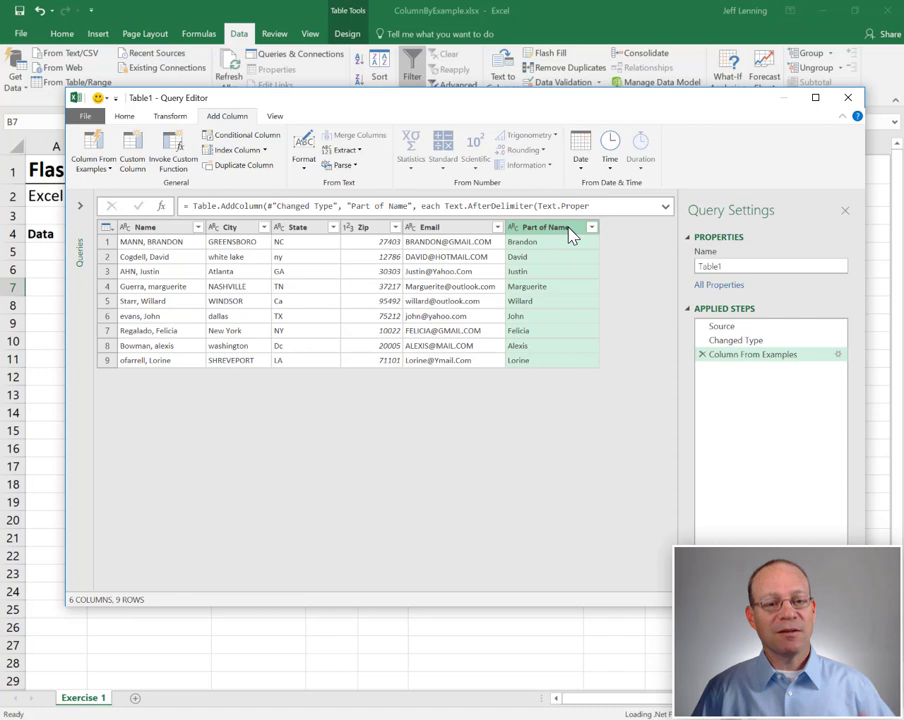
left_click(102, 148)
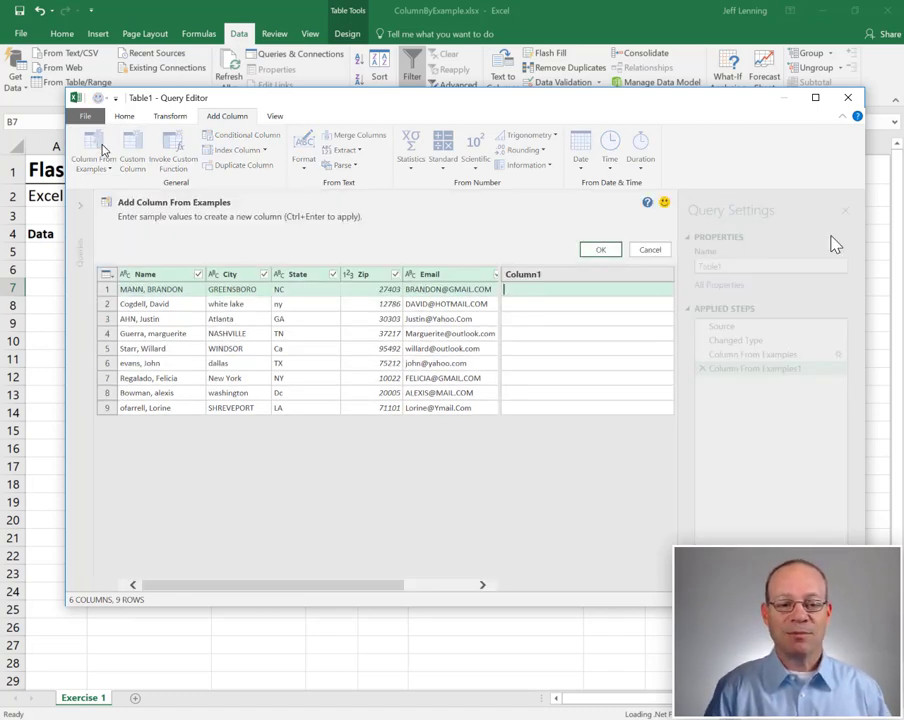
key("Return")
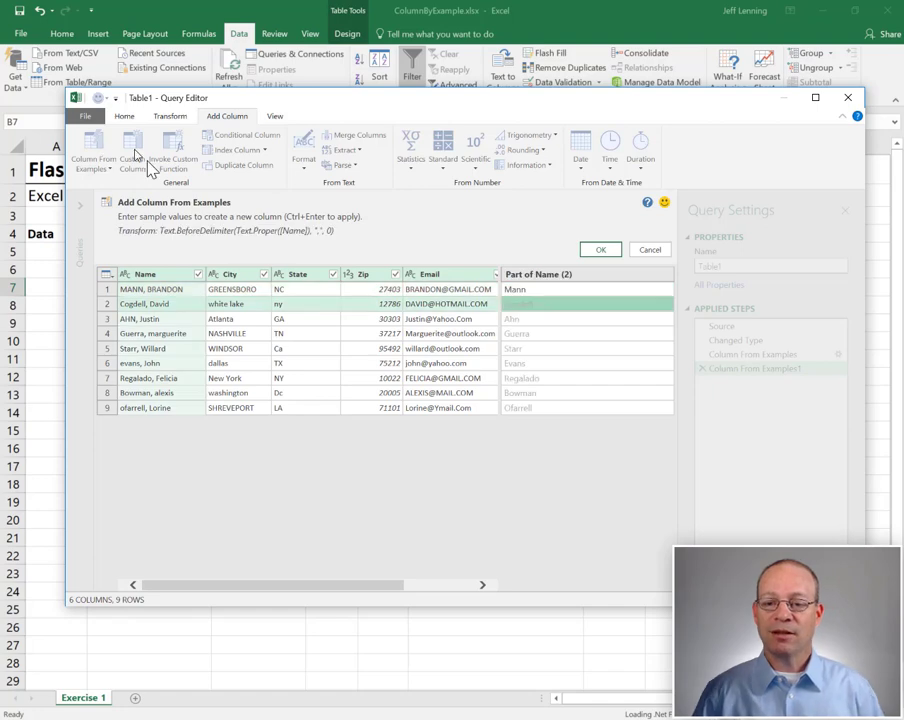
left_click(598, 251)
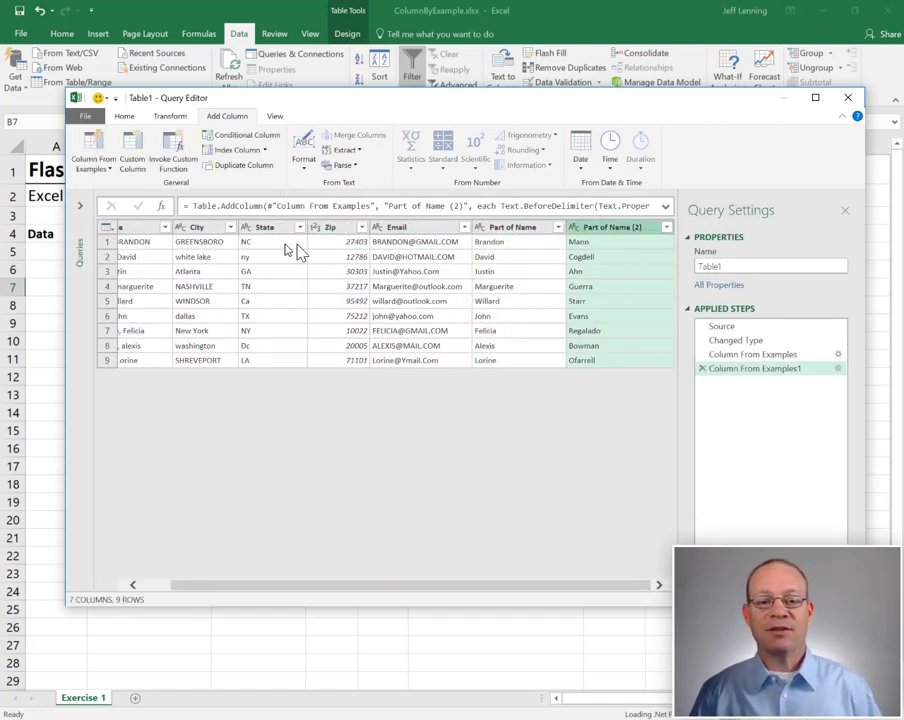
- Add a Combined address column from the example 'Greensboro. NC 27403'
left_click(100, 147)
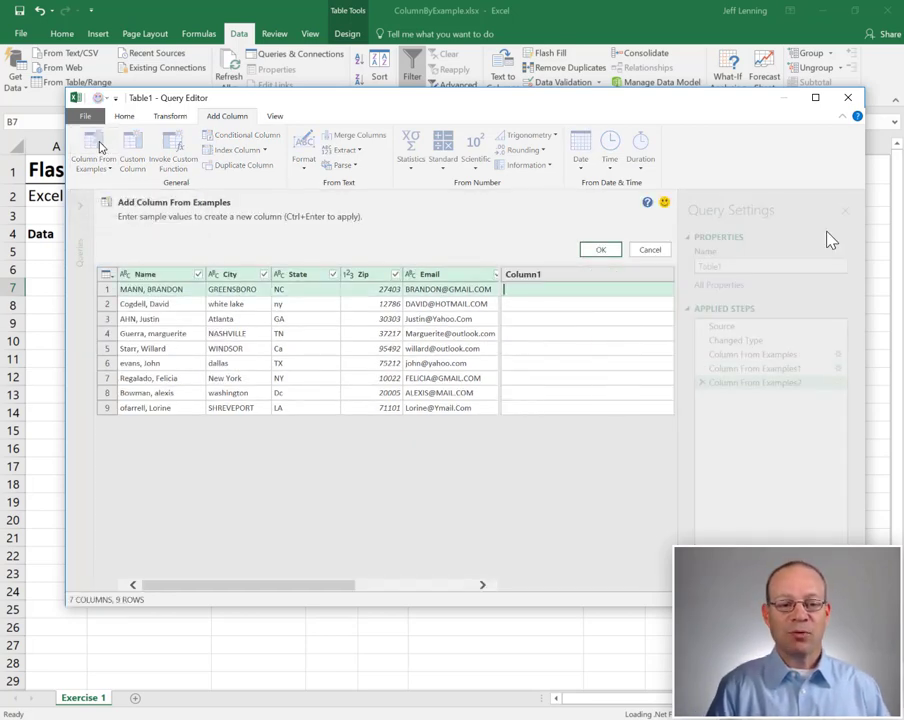
type("Gree")
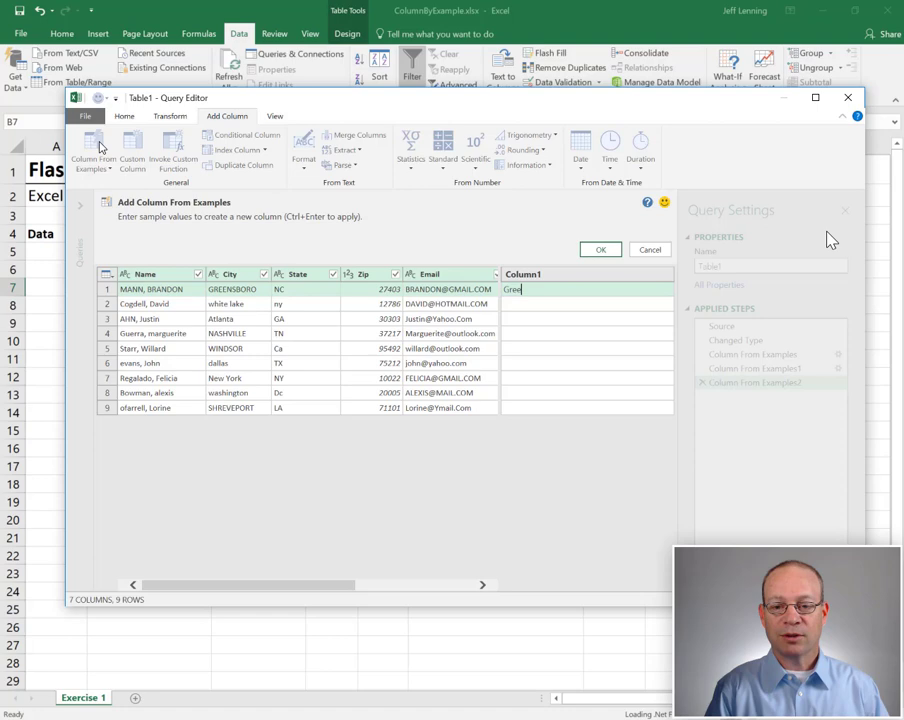
type("nsboro.")
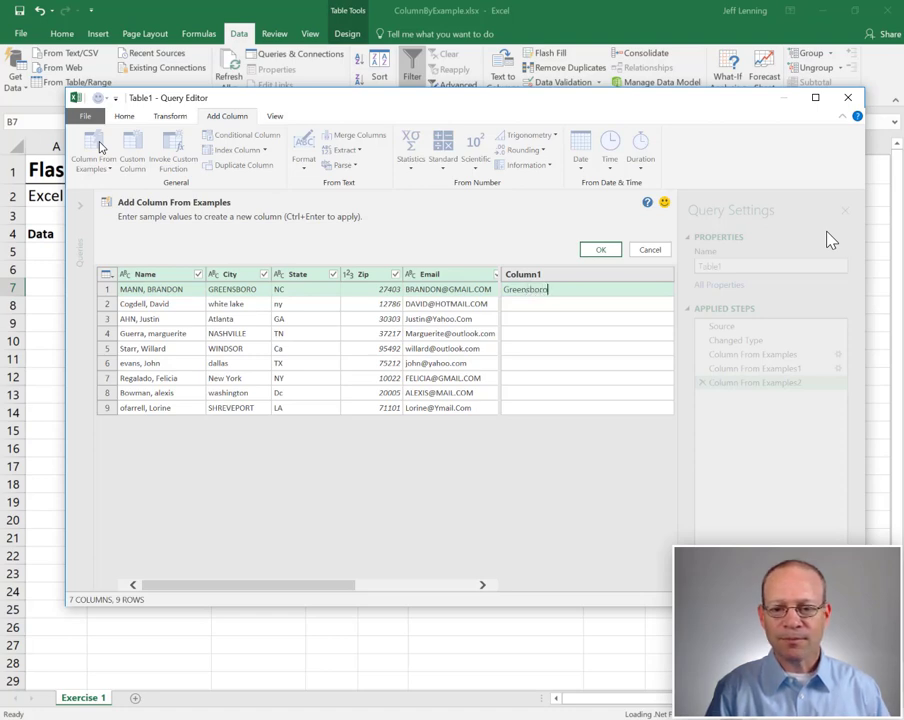
type(" N")
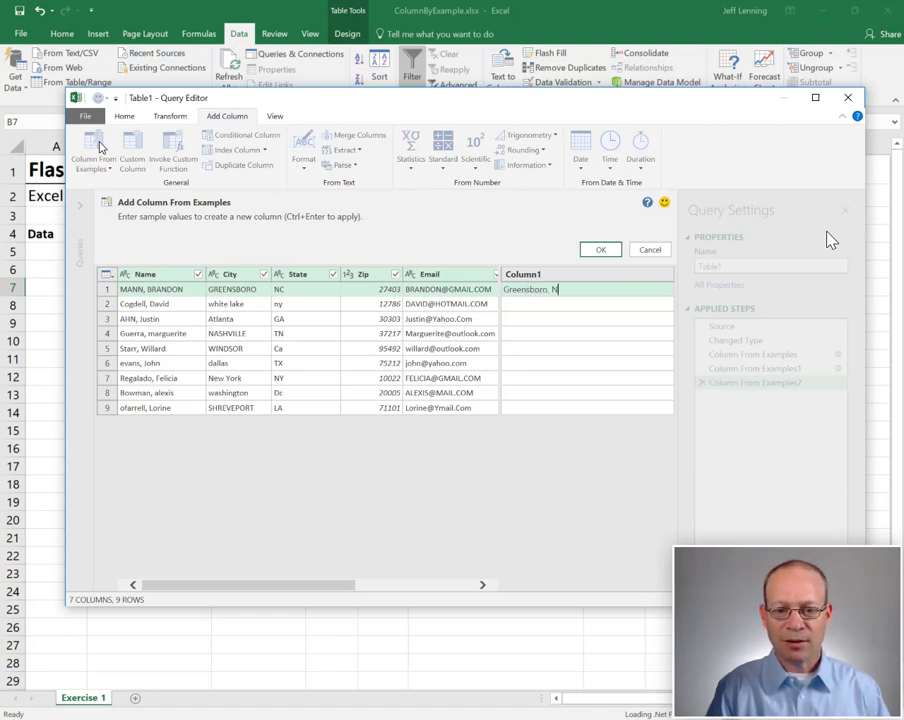
type("C 27403")
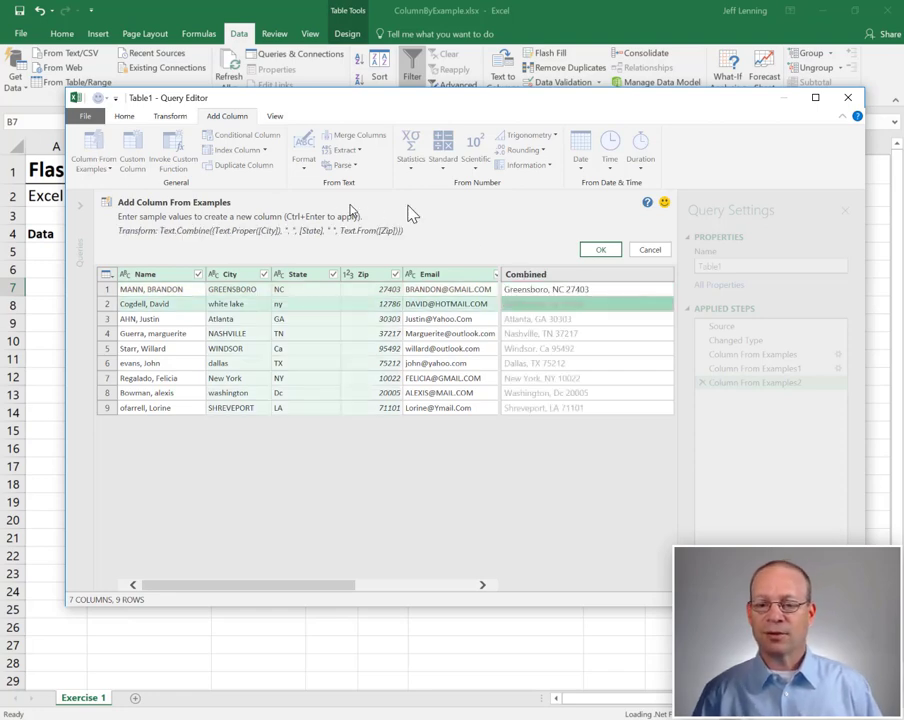
left_click(600, 250)
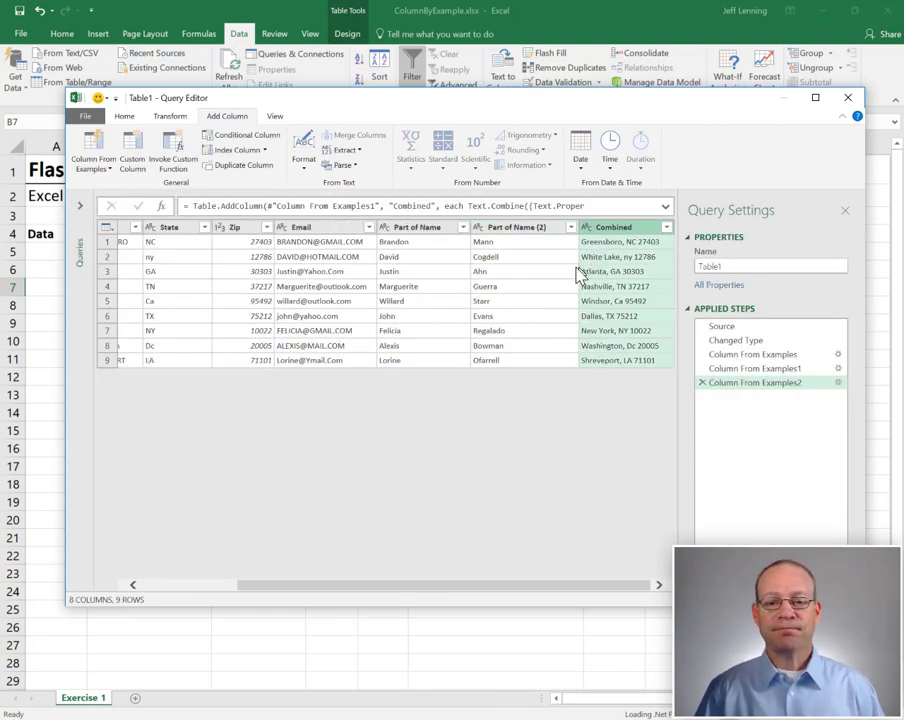
- Add a lowercase Email (2) column from a lowercase email example, then select the original Name column
left_click(98, 148)
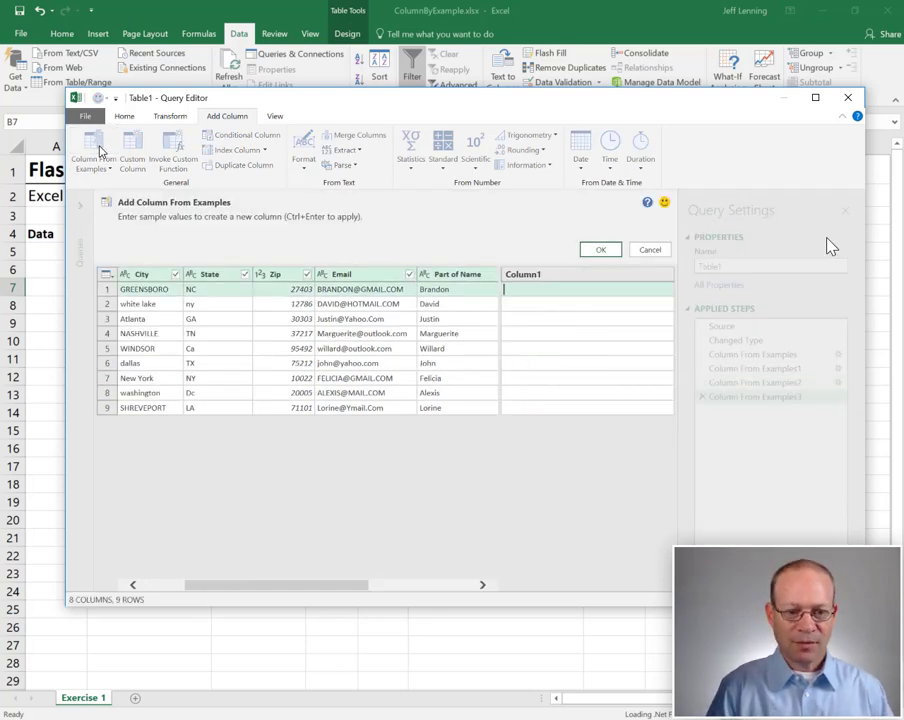
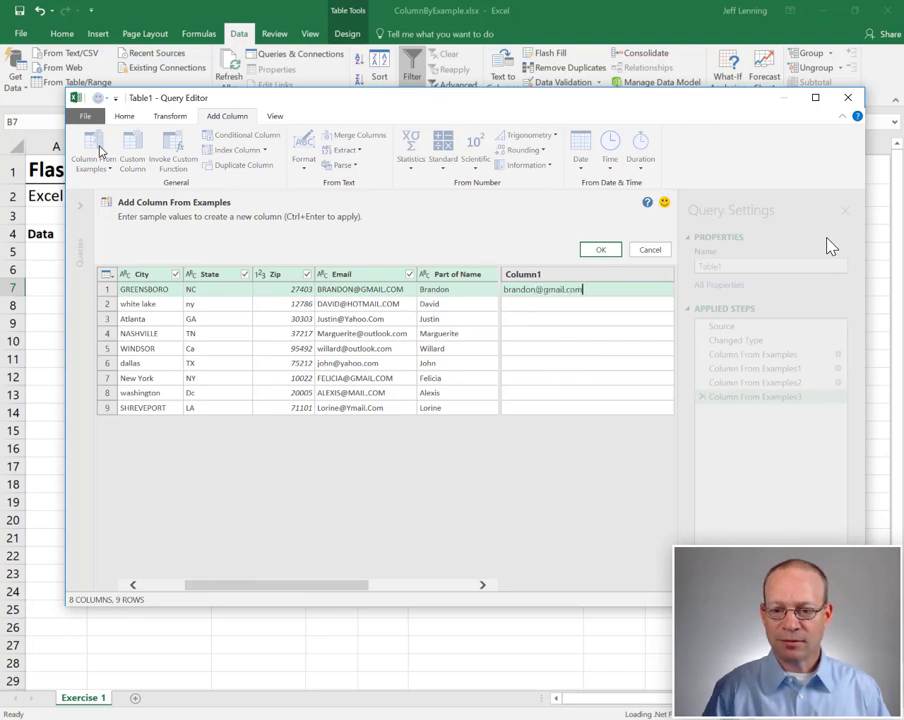
key("Return")
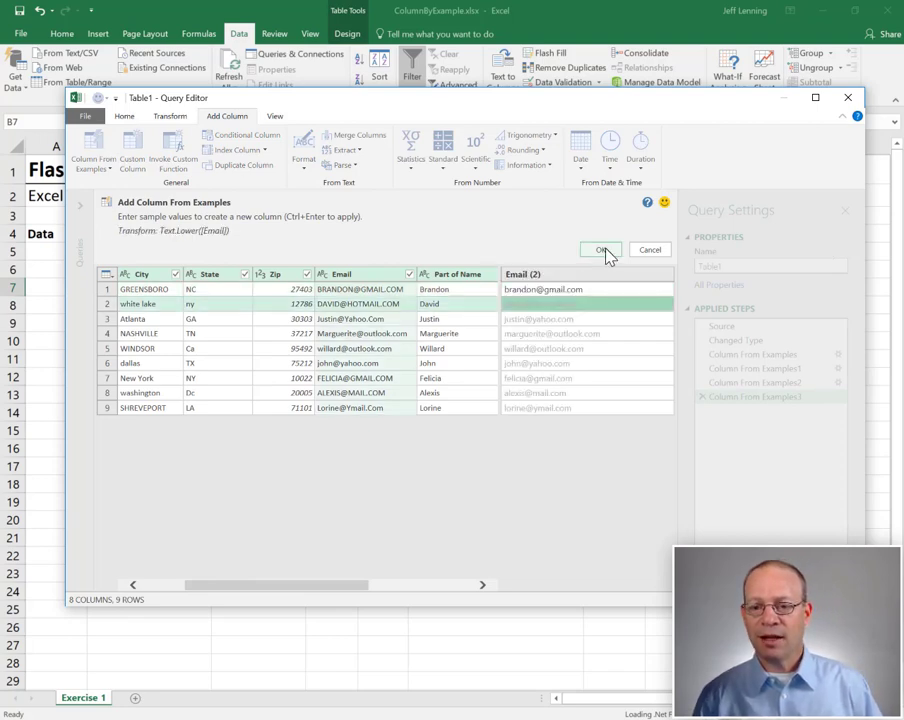
left_click(600, 249)
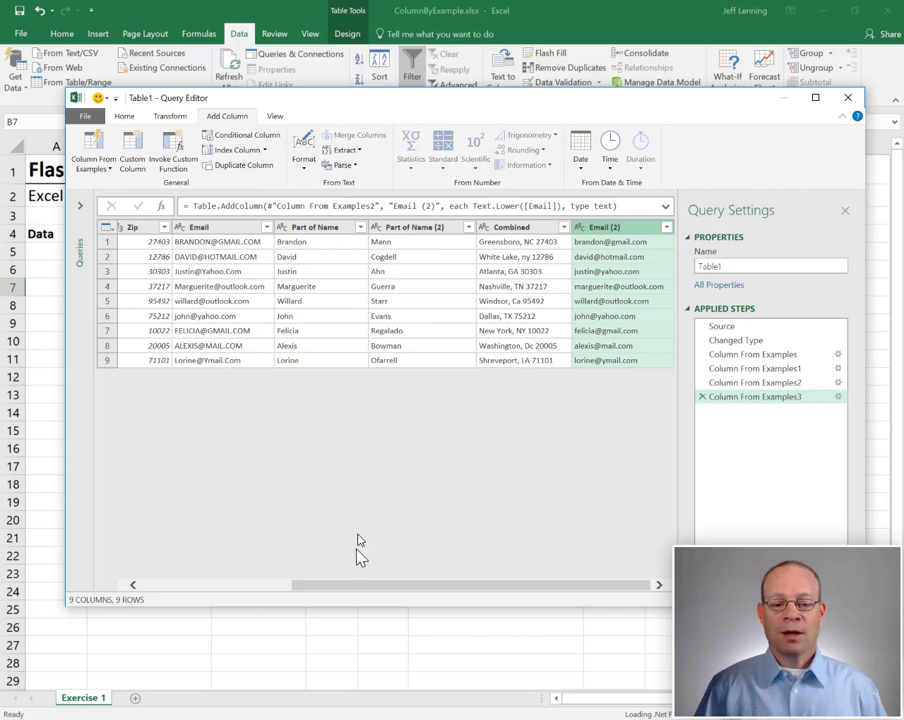
left_click_drag(363, 587, 198, 588)
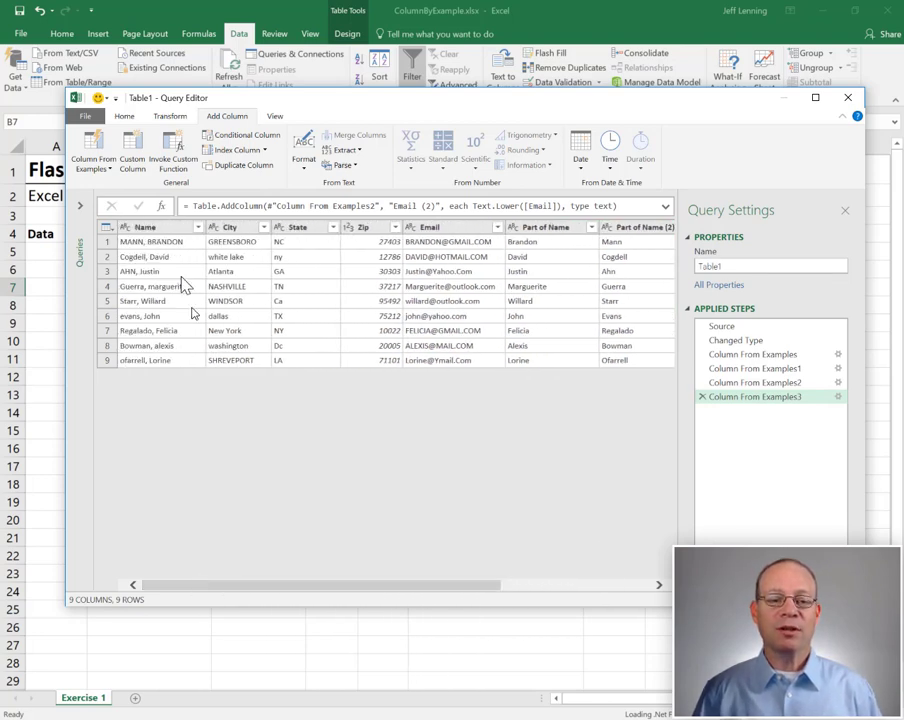
left_click(170, 232)
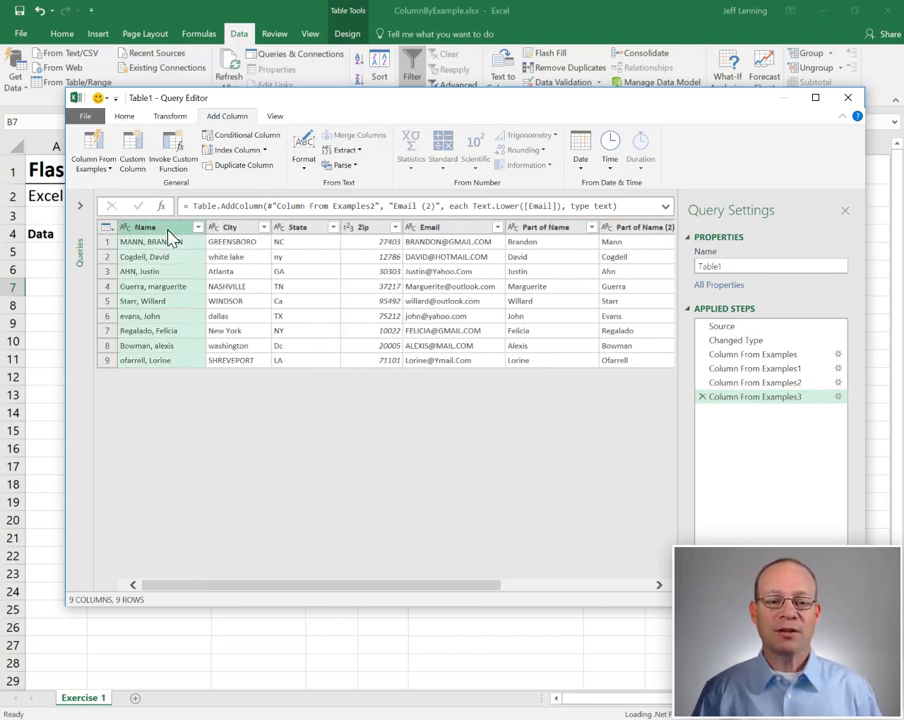
- Delete the original Name through Email columns and rename Part of Name to First
left_click(452, 229, "shift")
key("Delete")
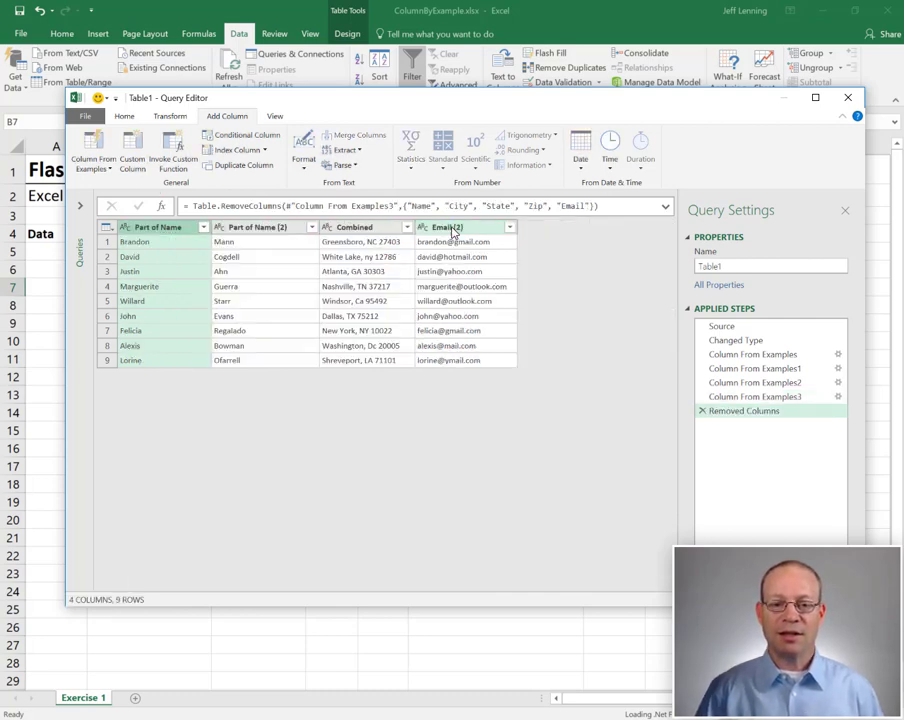
double_click(165, 229)
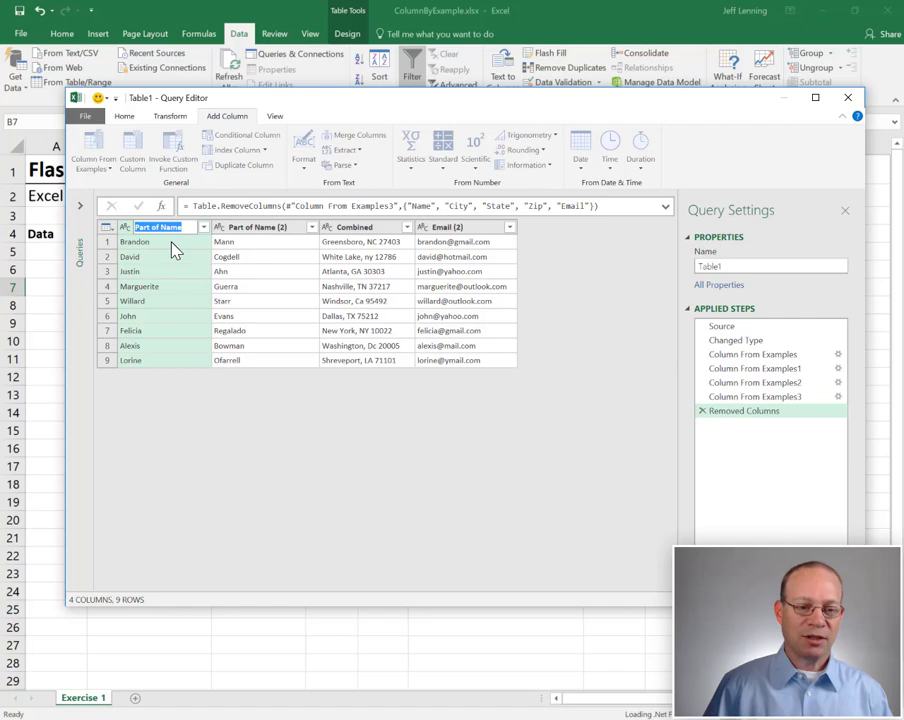
type("First")
key("Return")
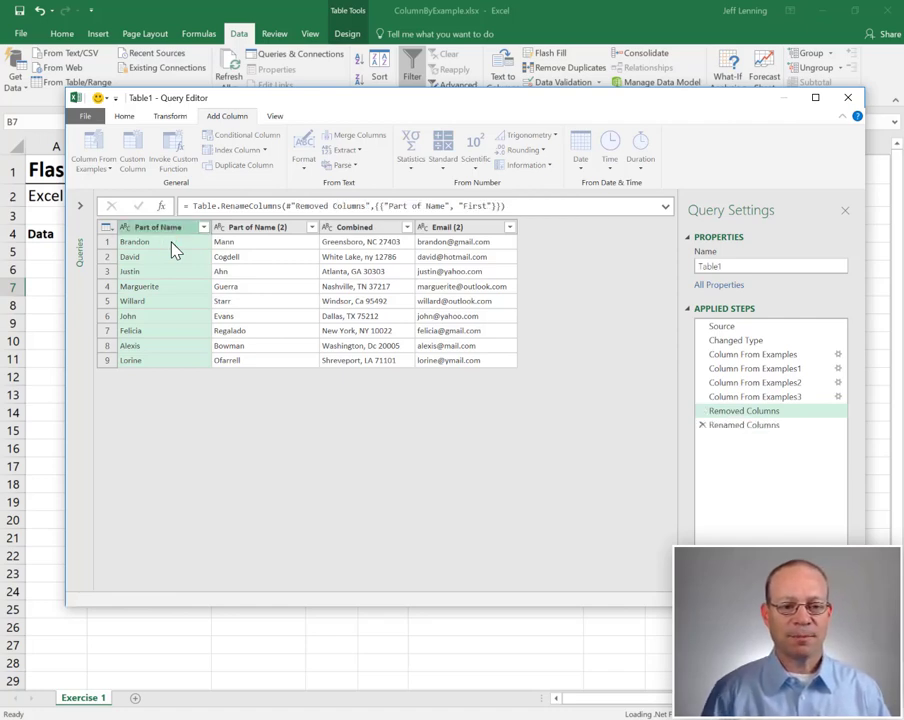
- Rename the remaining columns to Last, Address and Email
double_click(236, 229)
type("Last")
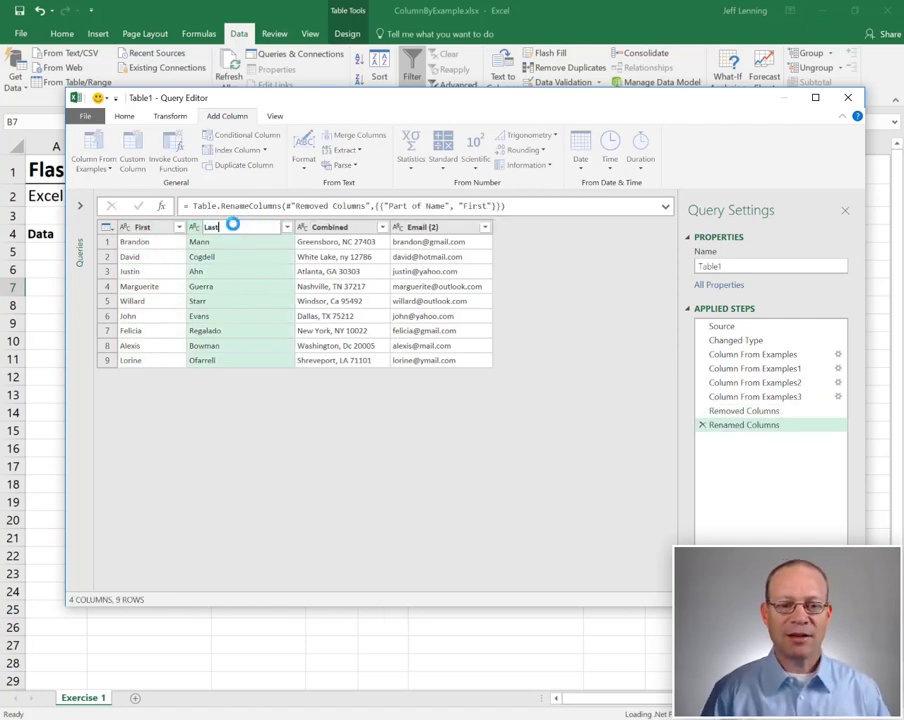
key("Return")
double_click(290, 229)
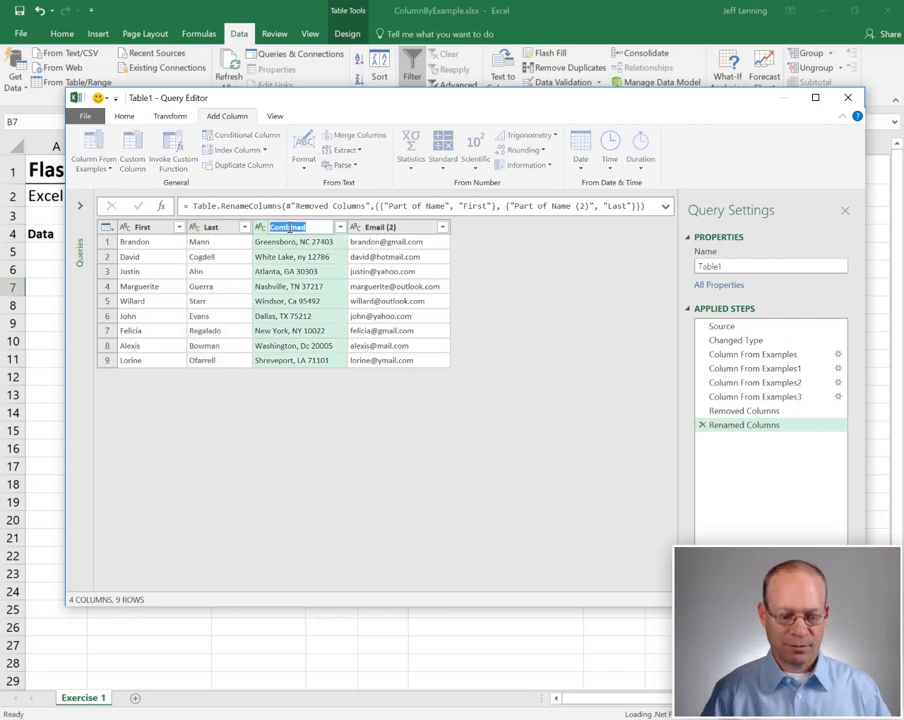
type("Address")
key("Return")
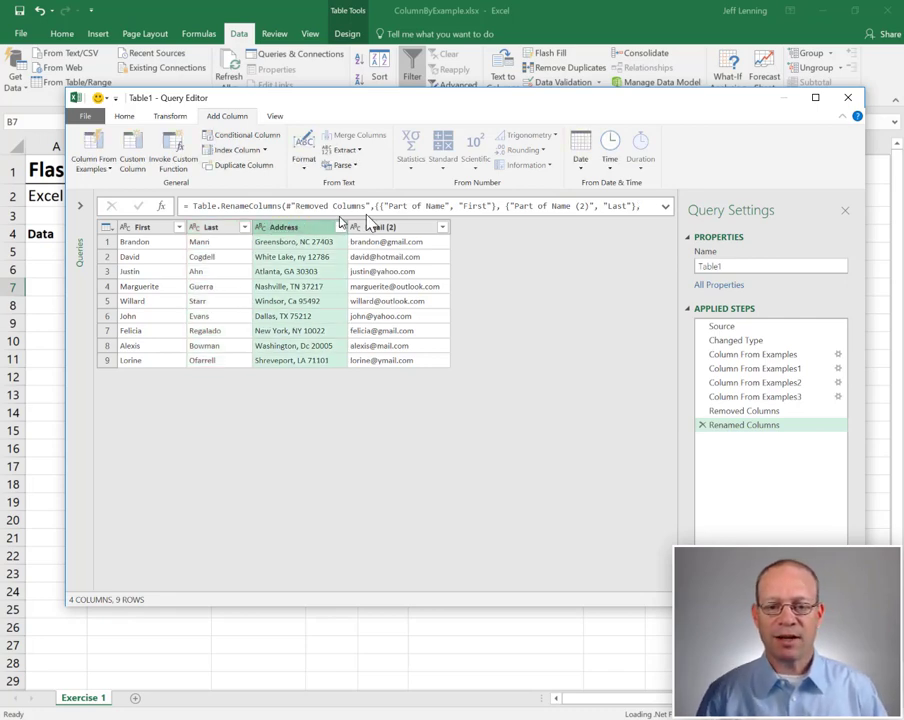
double_click(383, 228)
type("Email")
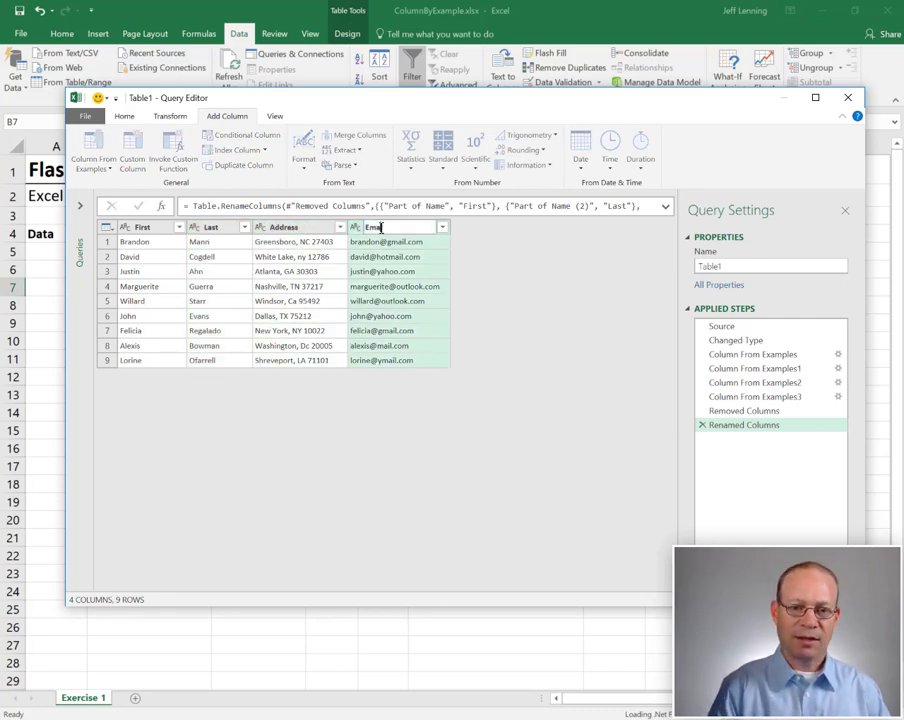
key("Return")
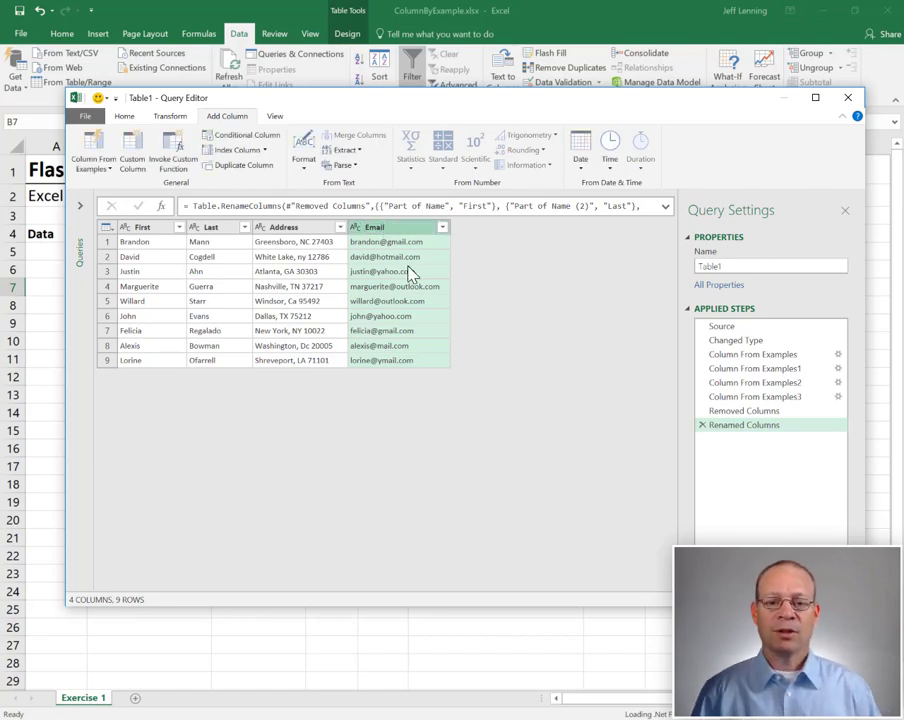
- Close & Load the Table1 query back into the workbook as a new table
left_click(124, 116)
left_click(80, 145)
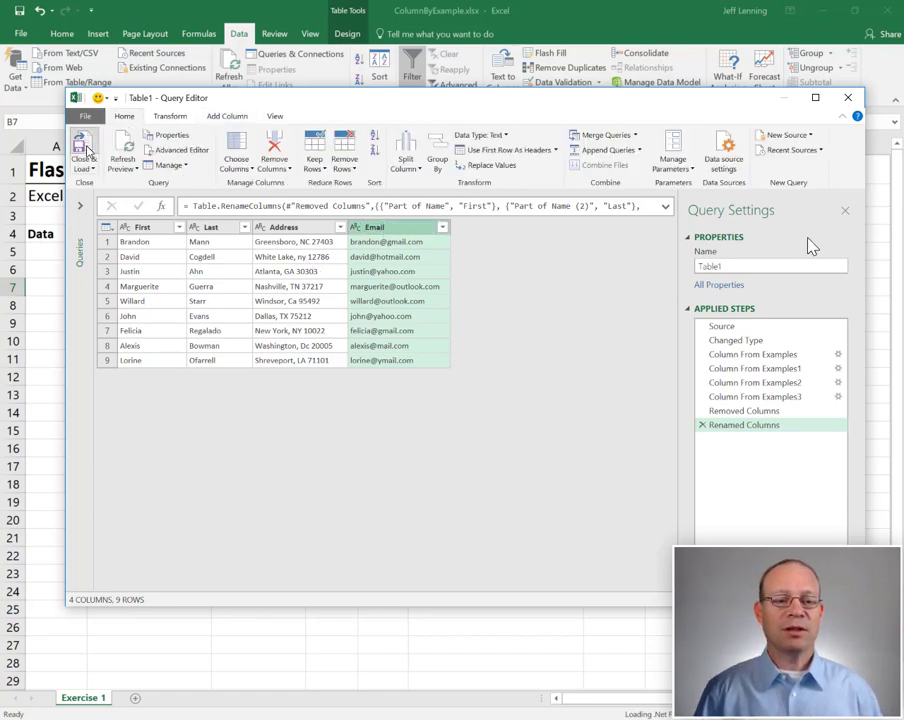